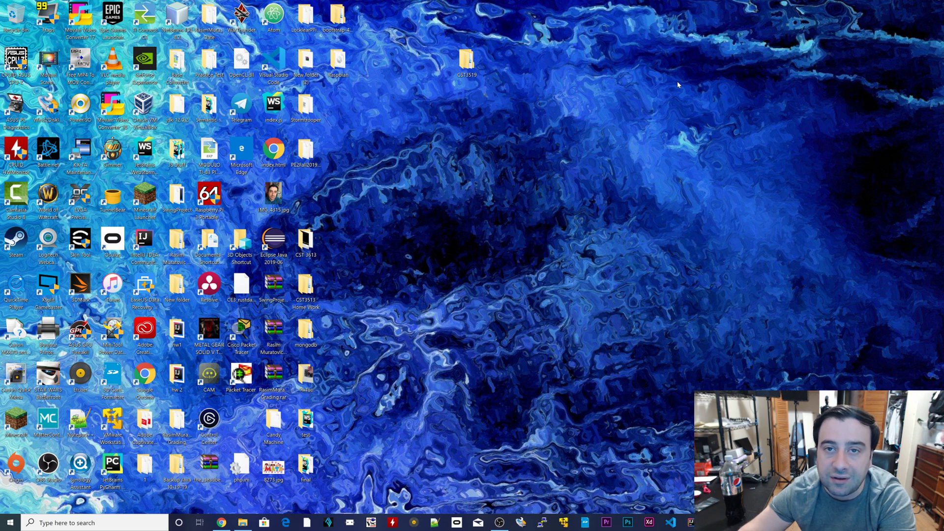
In Chrome, review the WinRAR download tab and the Win32 Disk Imager SourceForge page.
left_click(221, 523)
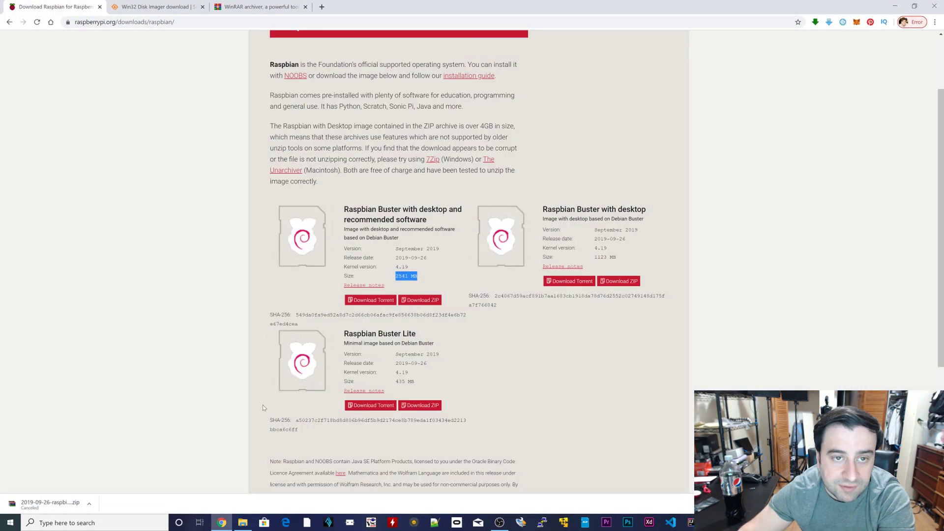
left_click(251, 6)
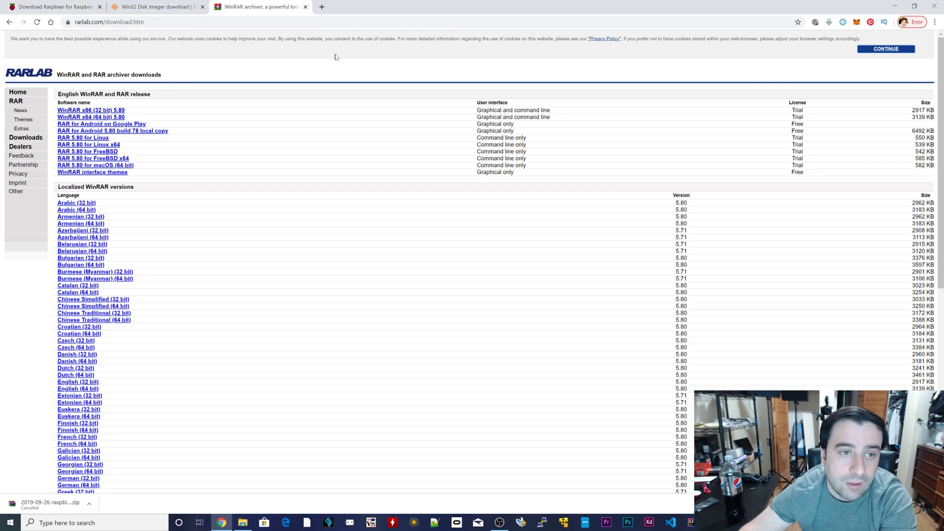
left_click(182, 4)
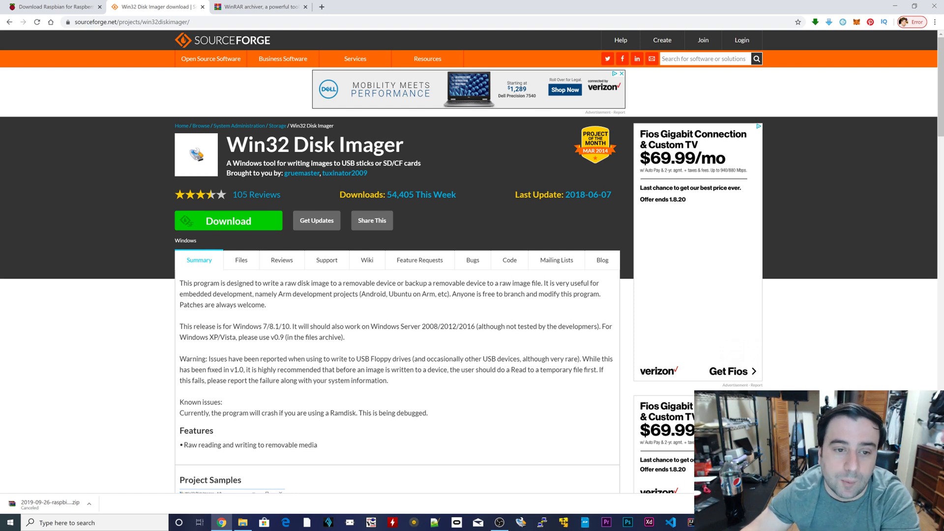
left_click_drag(226, 145, 404, 147)
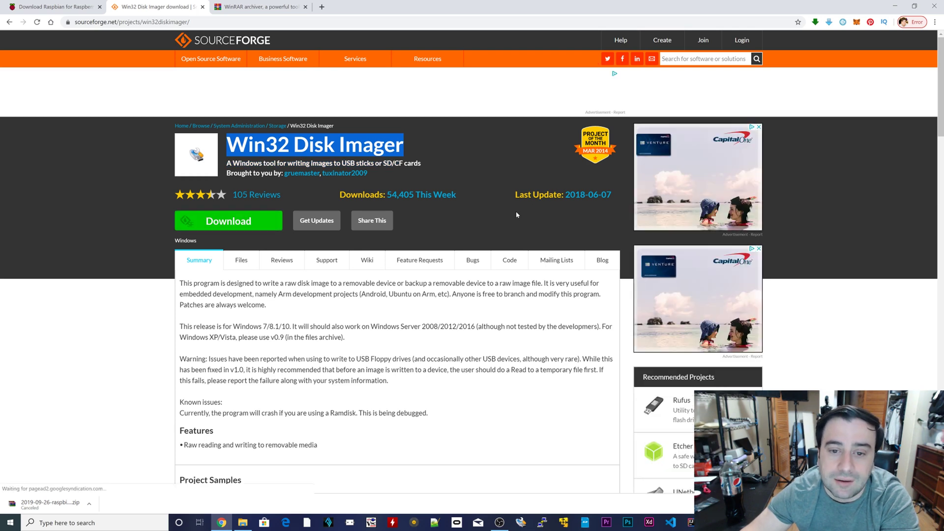
left_click(68, 5)
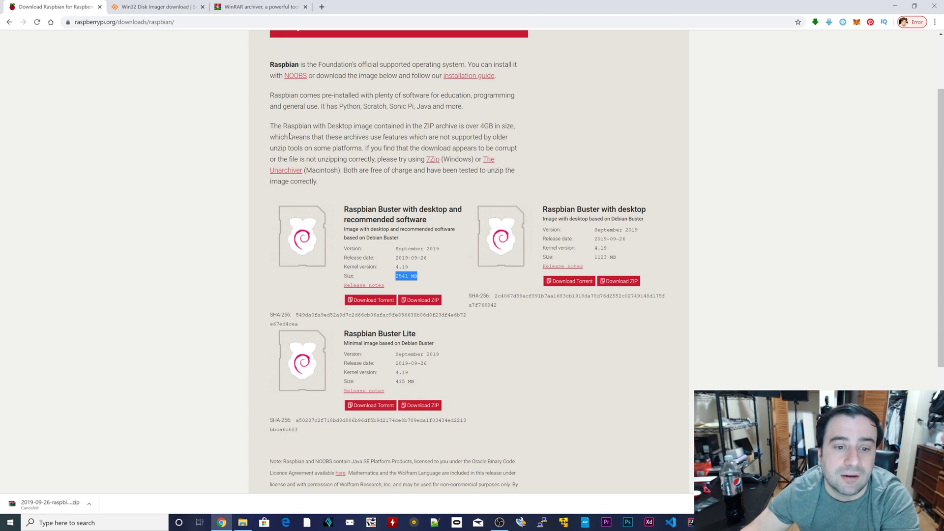
Download the Raspbian Buster with desktop ZIP from the Raspbian downloads page.
scroll(416, 140, "up", 3)
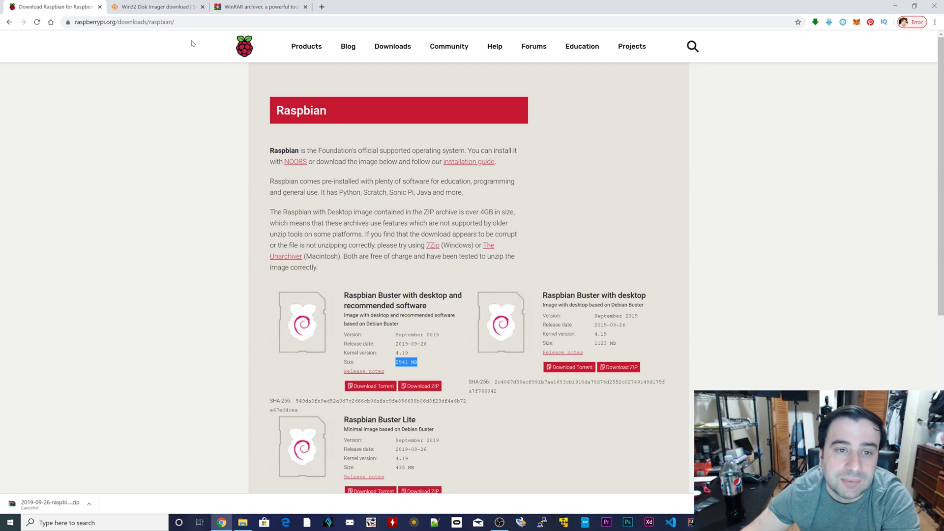
scroll(527, 228, "down", 3)
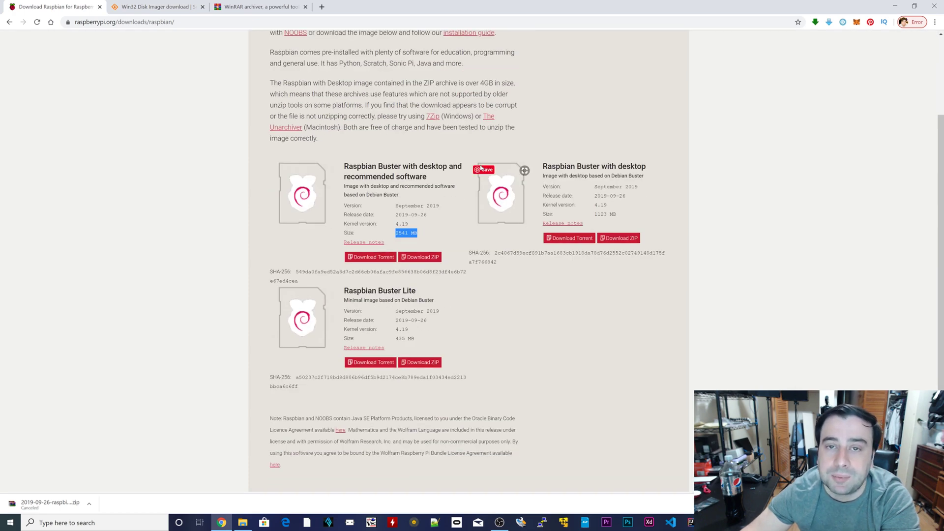
scroll(478, 170, "down", 2)
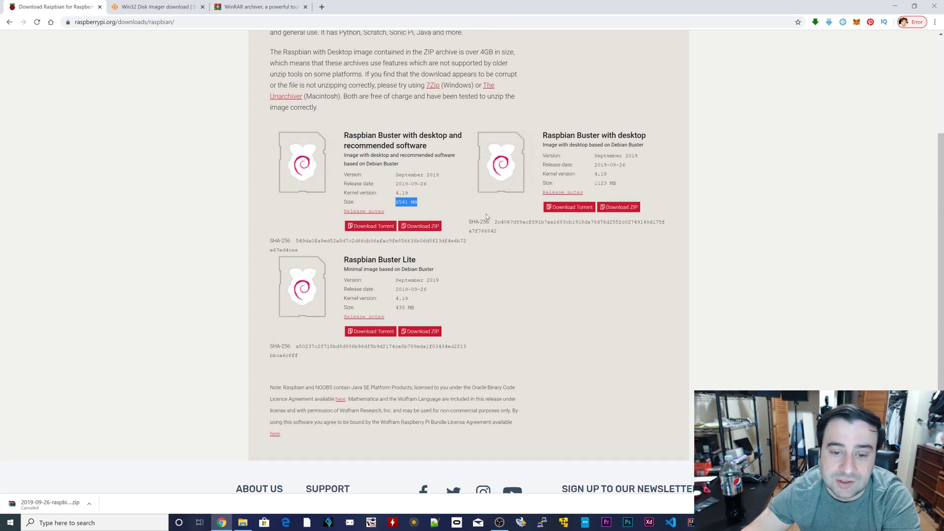
scroll(485, 217, "up", 3)
scroll(486, 217, "down", 5)
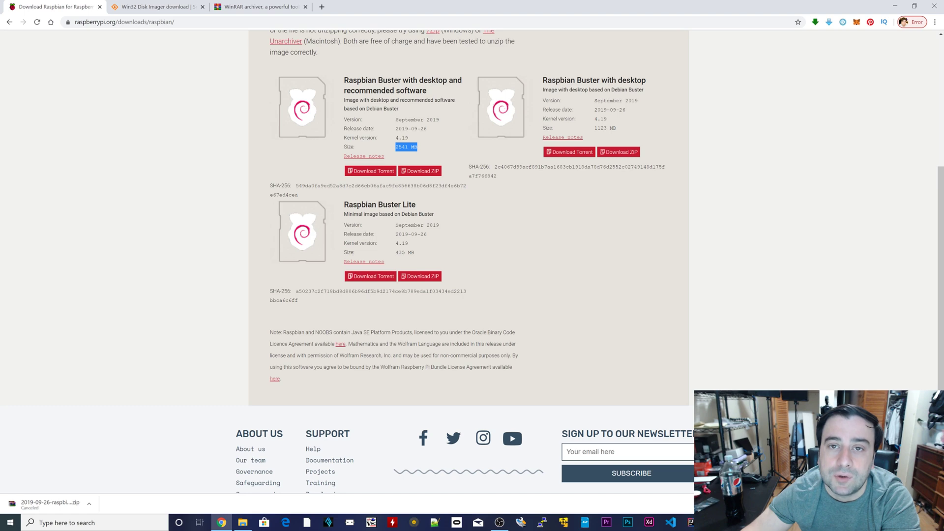
scroll(467, 261, "up", 3)
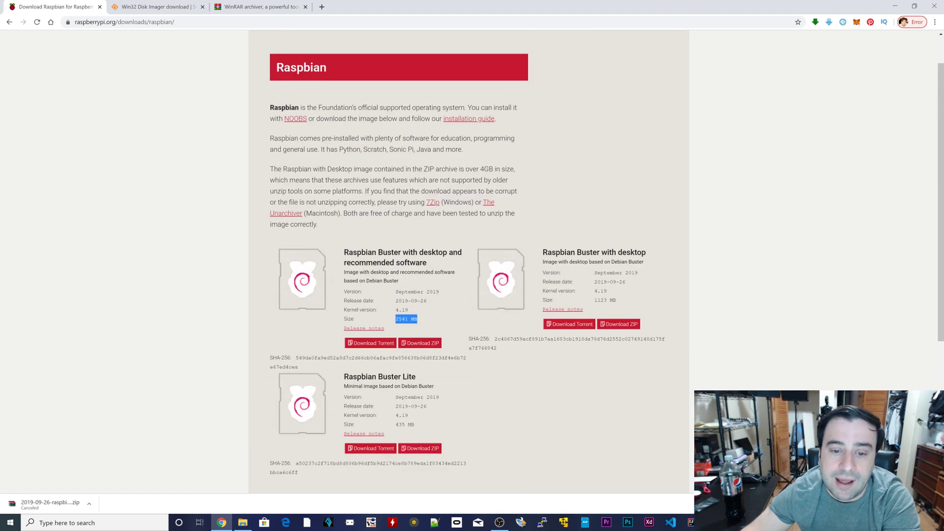
left_click_drag(378, 252, 401, 252)
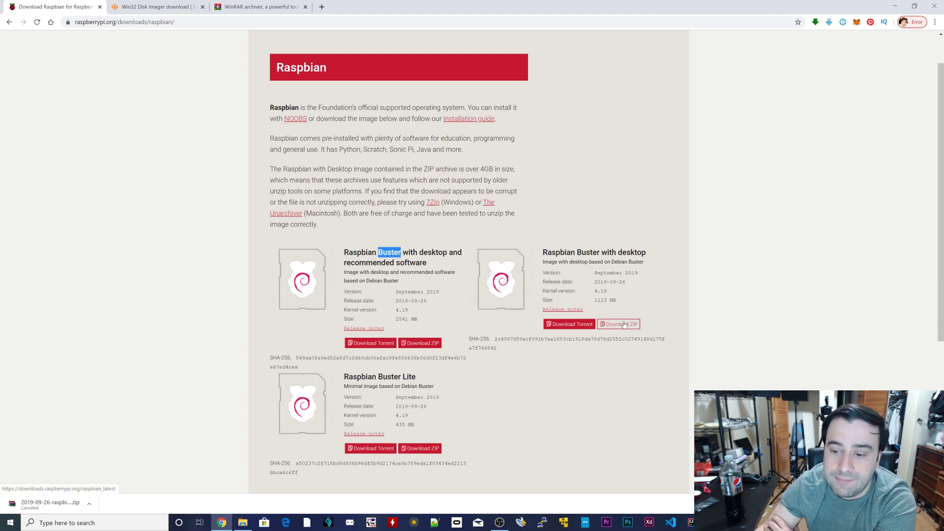
left_click(624, 324)
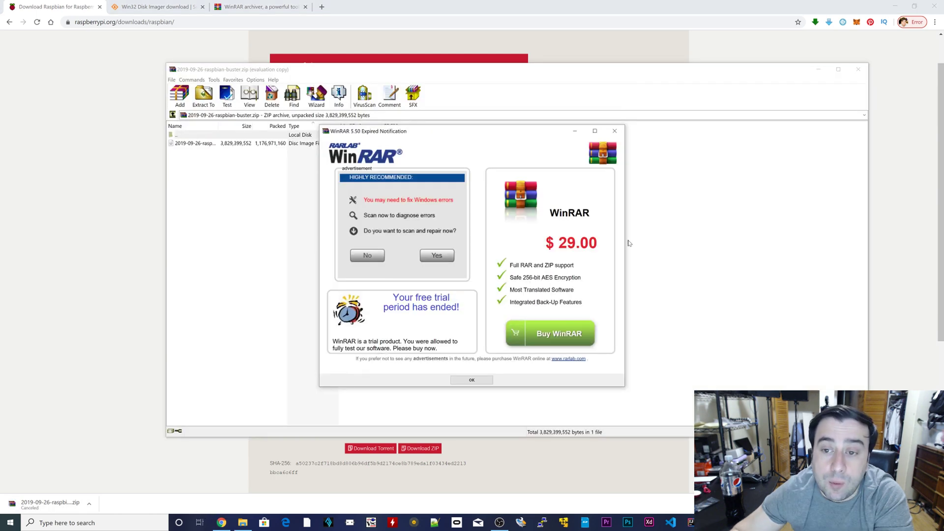
Dismiss WinRAR's trial notice and select the Raspbian disk image for extraction.
key("Escape")
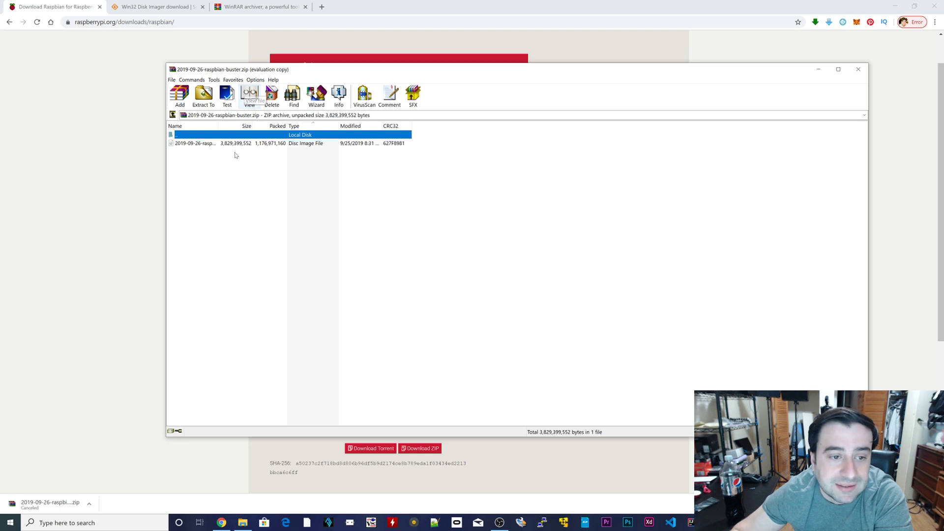
left_click(185, 146)
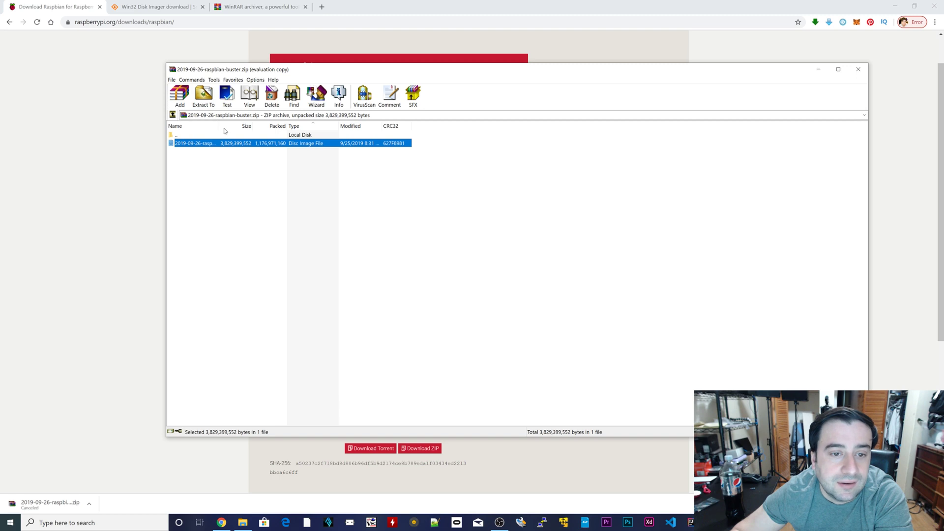
left_click(204, 96)
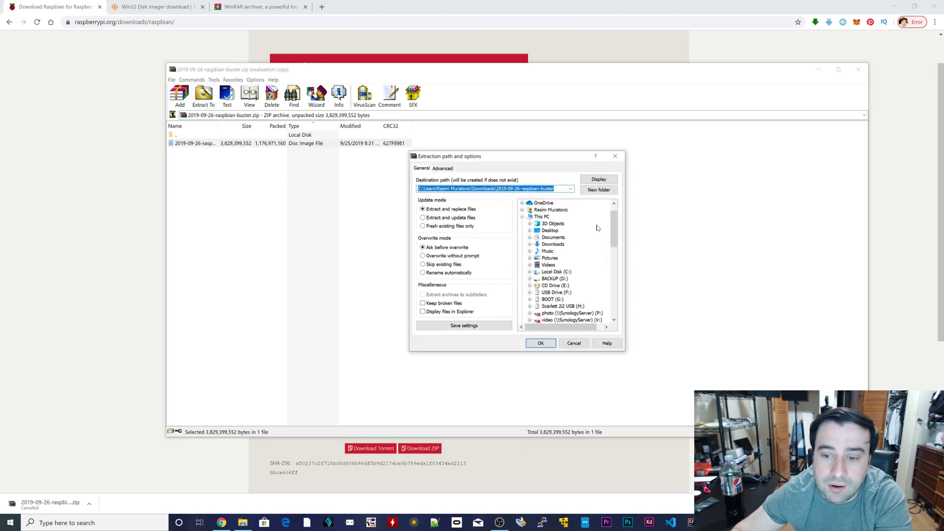
left_click_drag(613, 221, 626, 253)
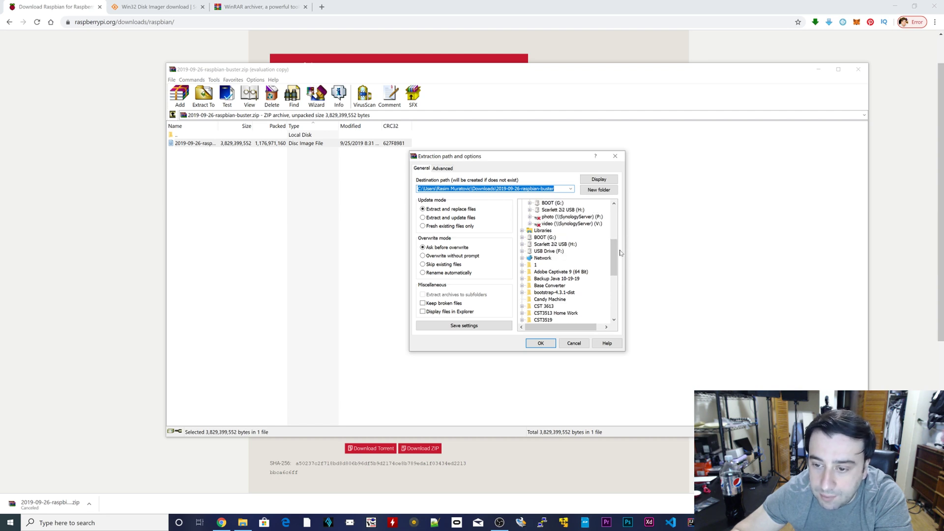
left_click_drag(613, 253, 614, 229)
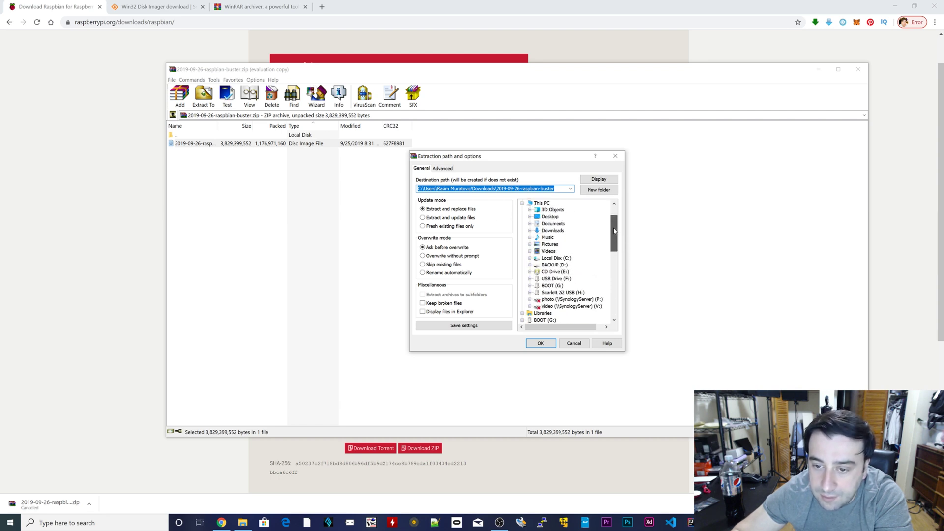
Extract the image to the Desktop's Raspbian folder, replacing the existing image file.
left_click(549, 218)
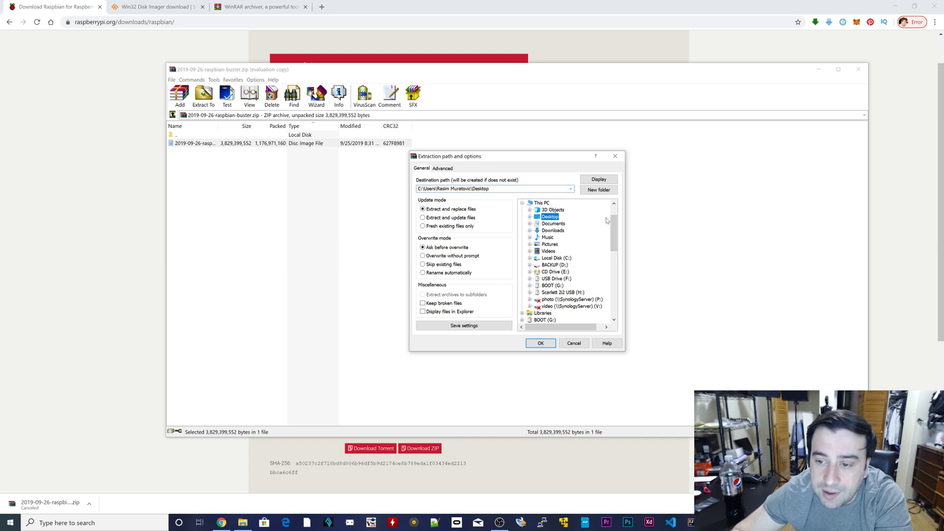
left_click_drag(614, 224, 615, 292)
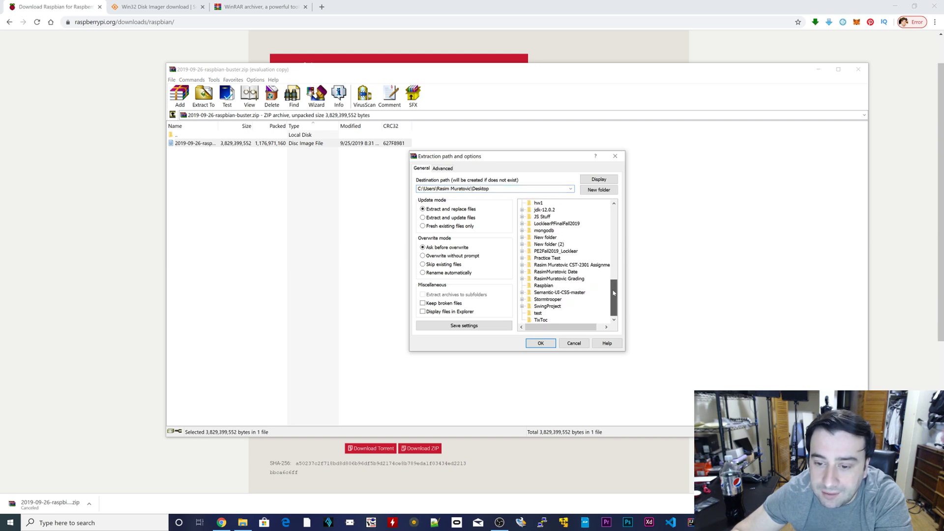
left_click(543, 285)
left_click(541, 343)
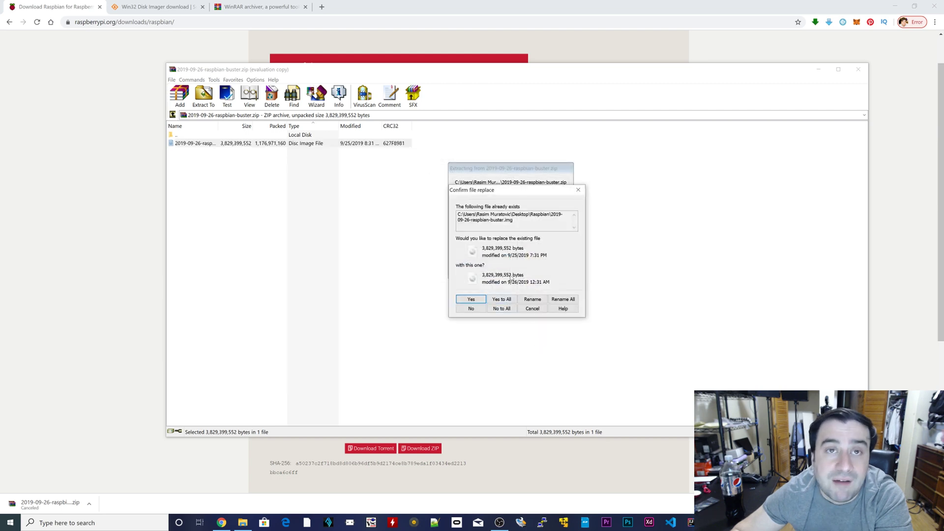
left_click(503, 302)
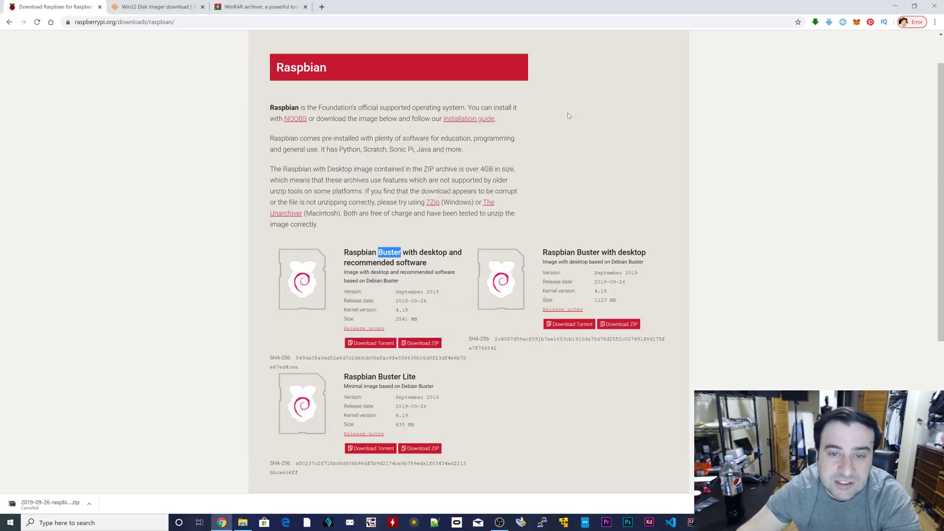
left_click(895, 7)
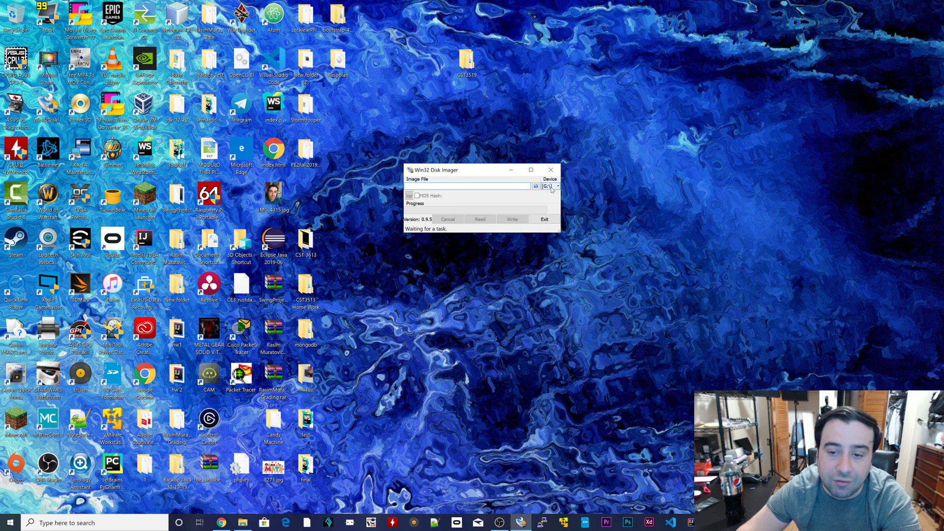
Keep device G:\ and load 2019-09-26-raspbian-buster.img from Desktop\Raspbian, then start writing.
left_click(552, 189)
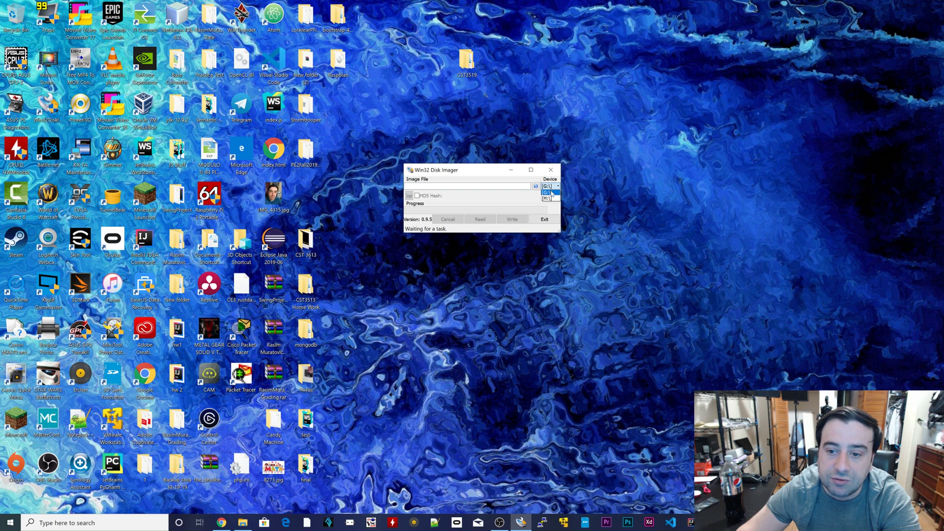
left_click(553, 193)
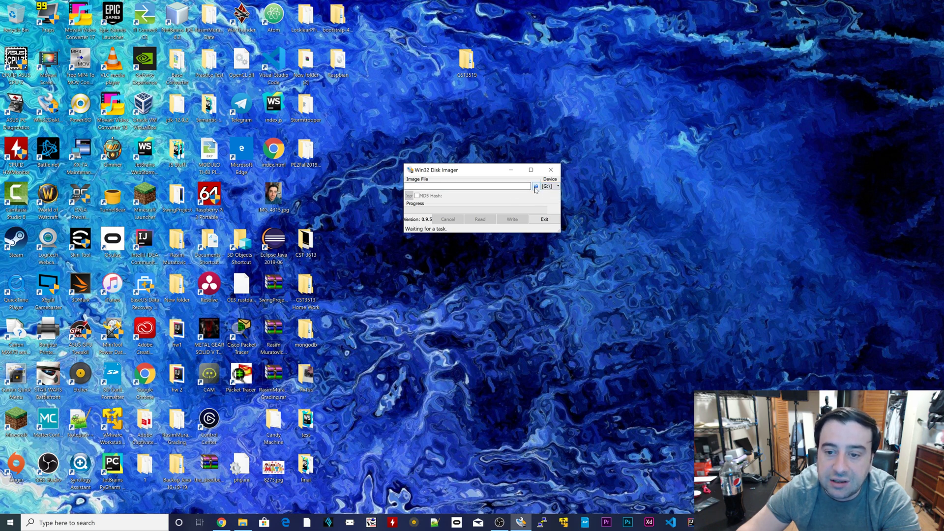
left_click(535, 187)
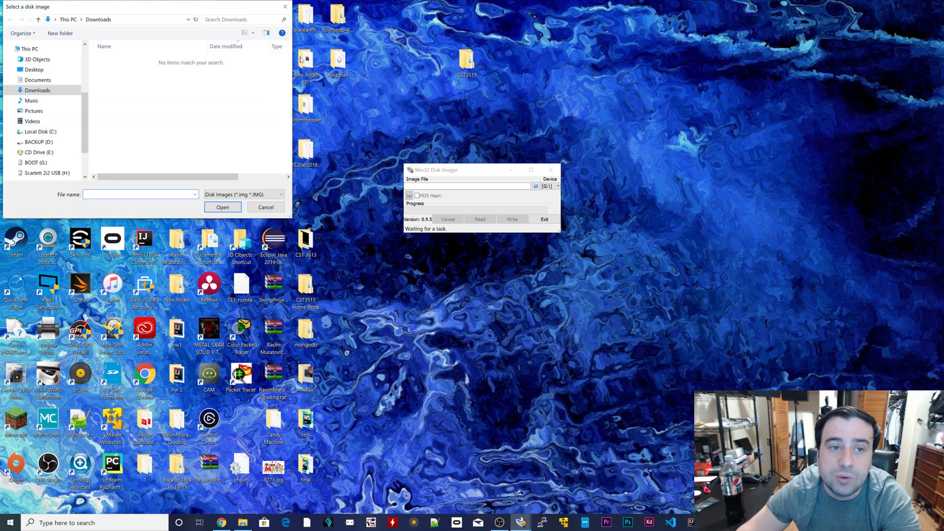
left_click_drag(69, 10, 158, 46)
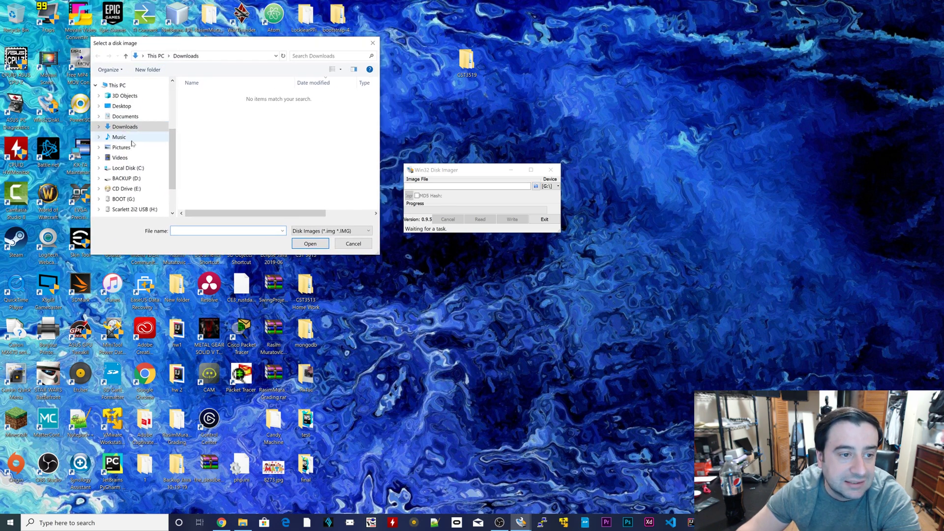
left_click(123, 107)
scroll(252, 129, "down", 2)
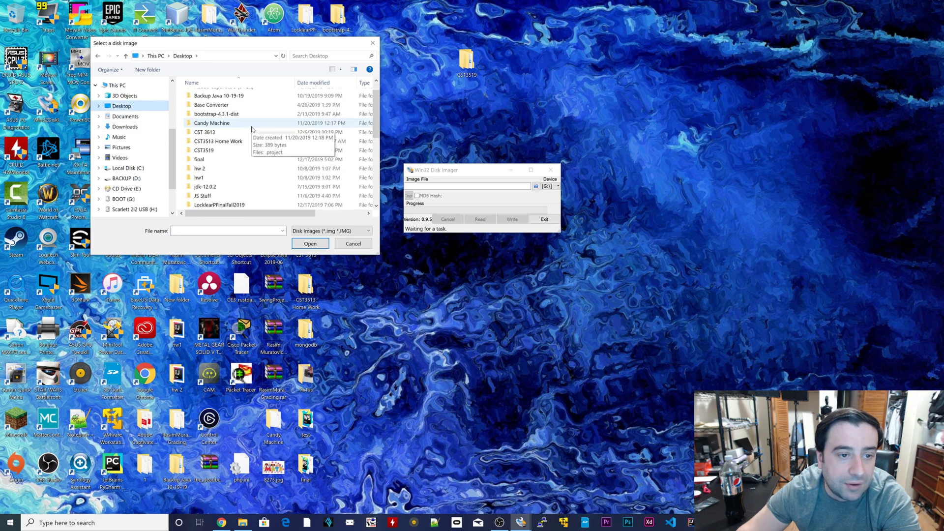
scroll(252, 129, "down", 1)
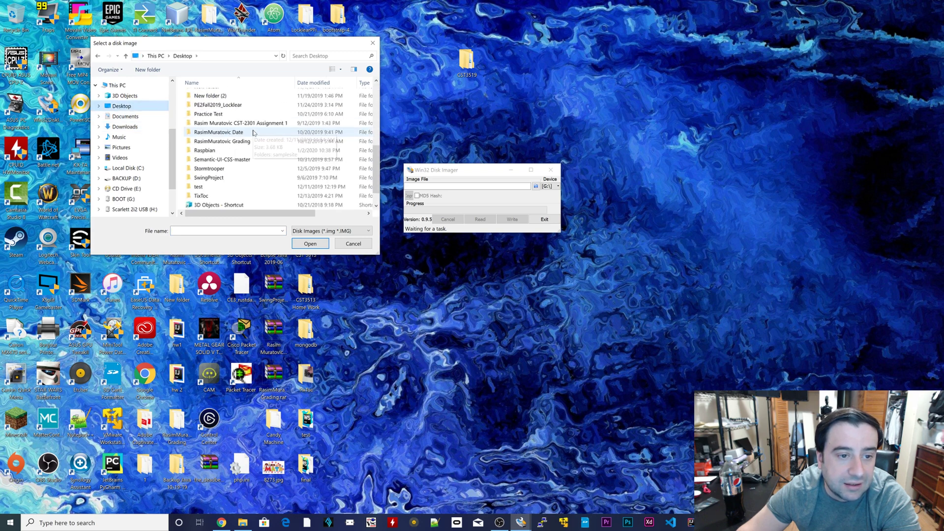
double_click(234, 151)
left_click(227, 98)
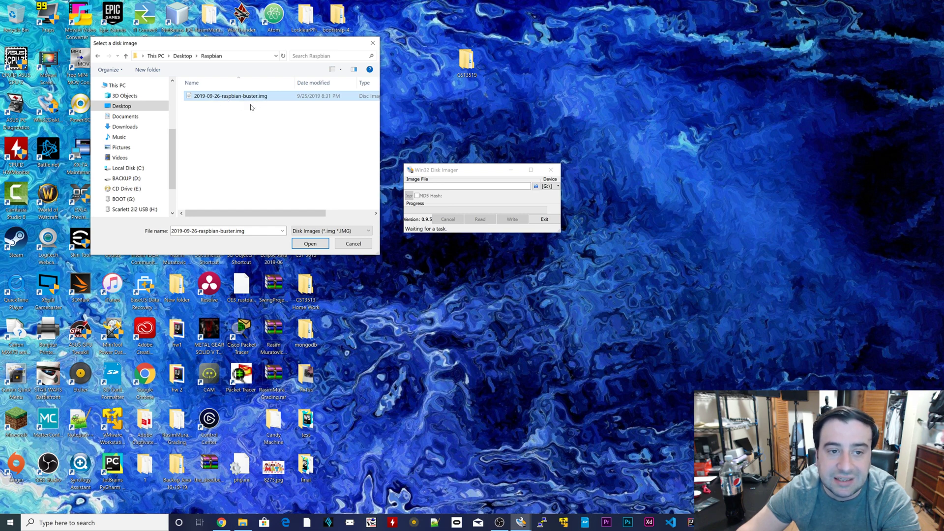
left_click(311, 244)
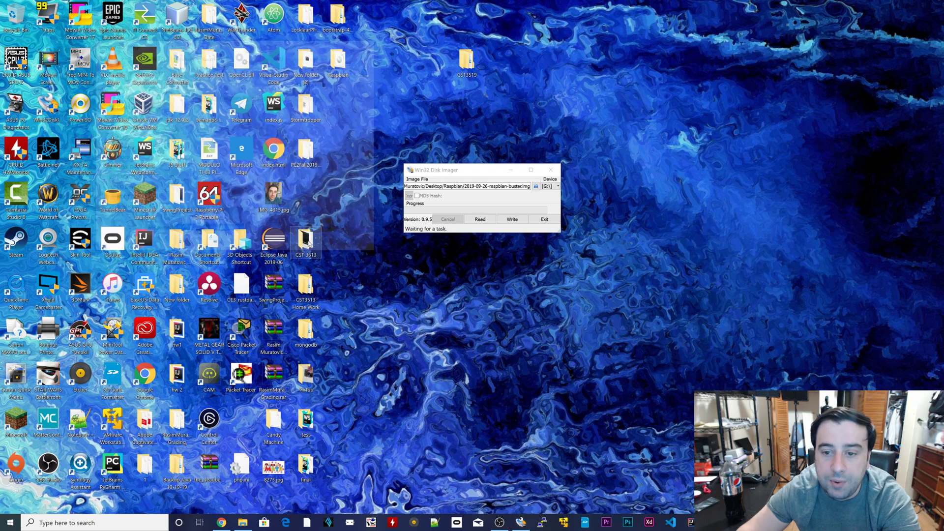
left_click(509, 221)
Confirm overwriting the G:\ card with the Raspbian Buster image.
left_click(483, 276)
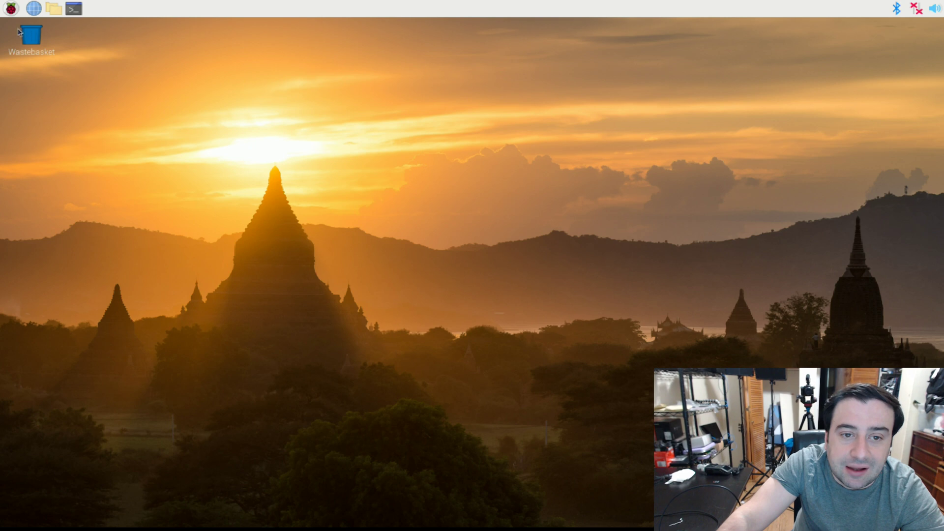
Launch Chromium Web Browser from the raspberry menu's Internet submenu.
left_click(11, 8)
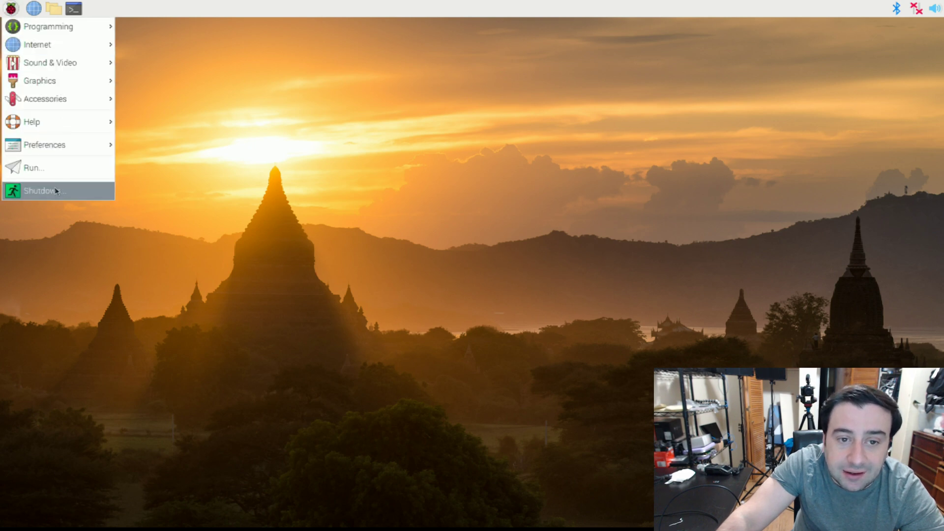
left_click(214, 126)
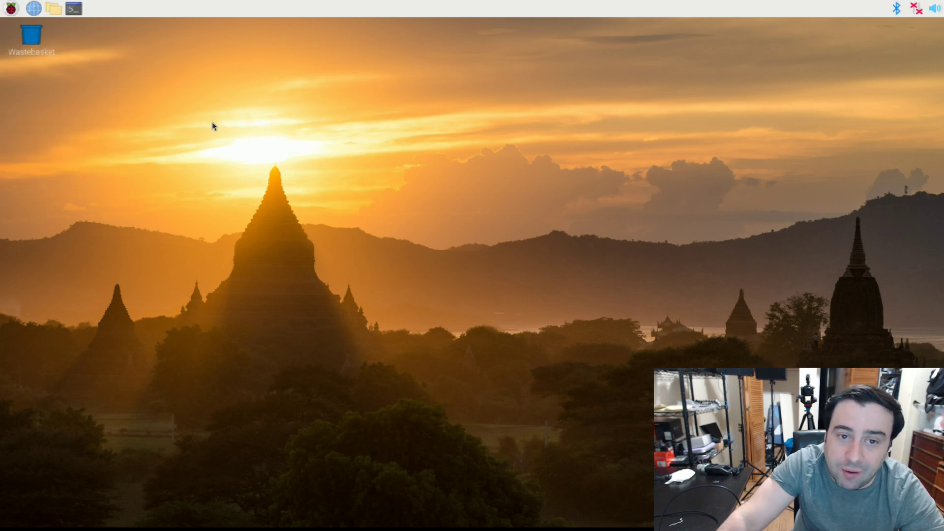
left_click(15, 11)
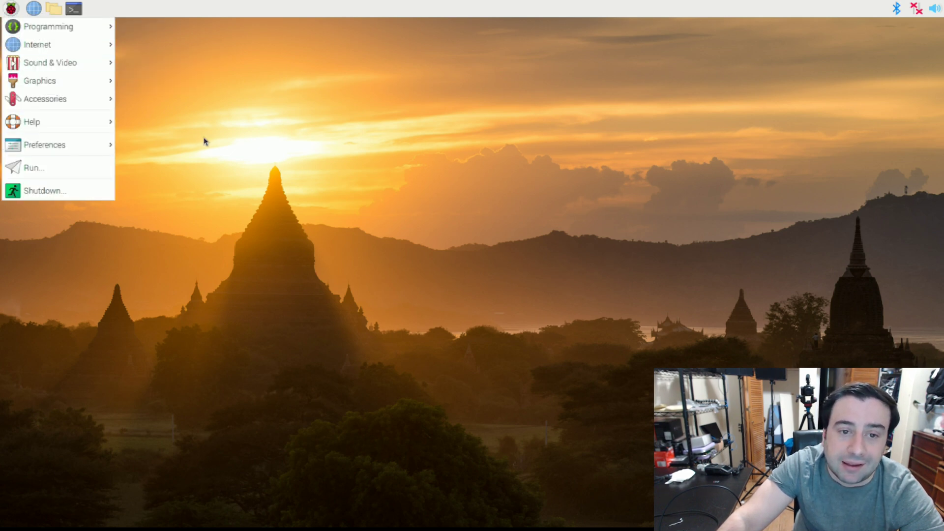
left_click(220, 141)
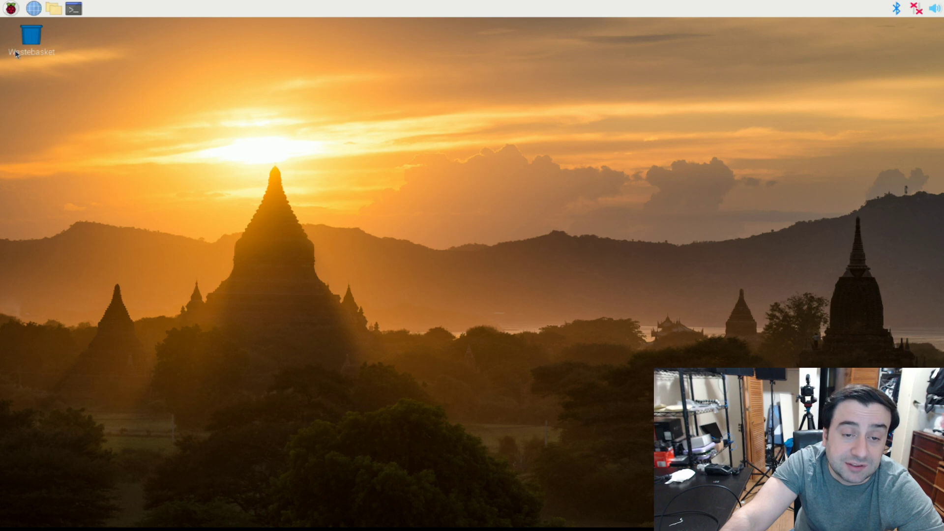
left_click(11, 8)
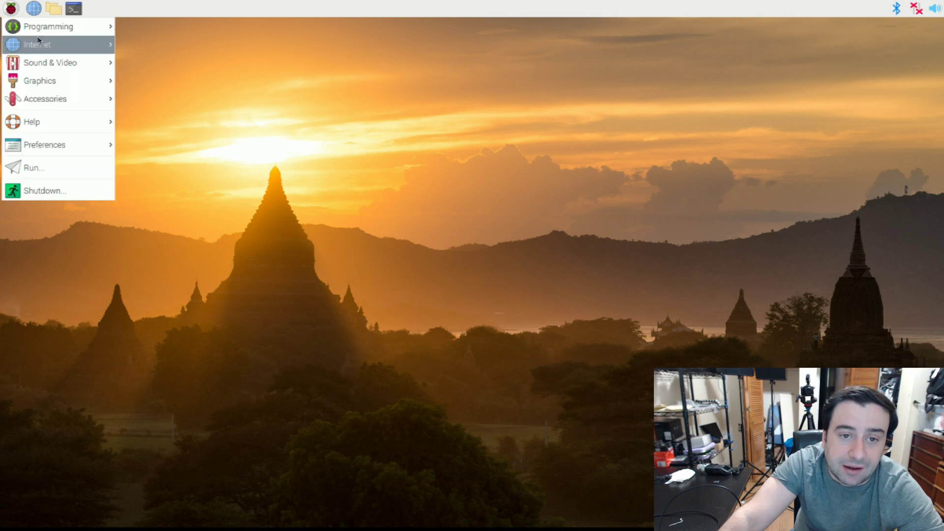
mouse_move(44, 48)
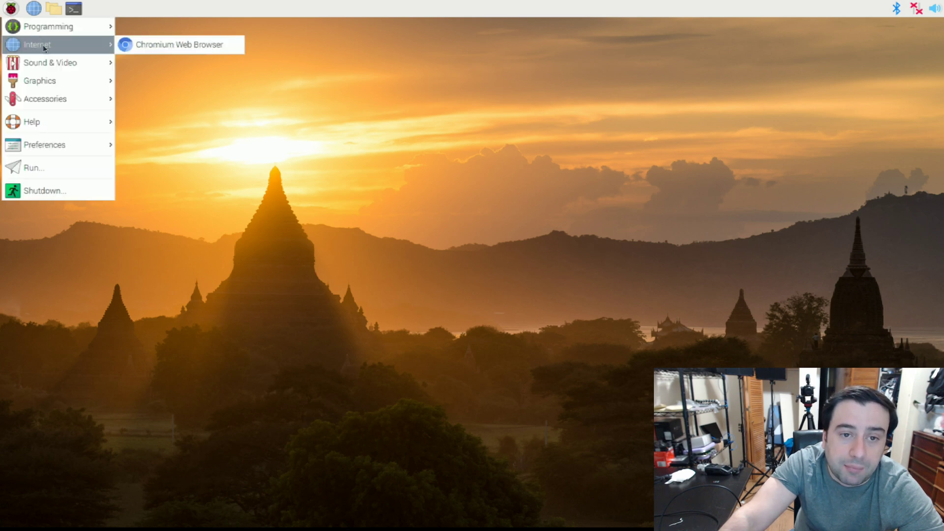
left_click(165, 50)
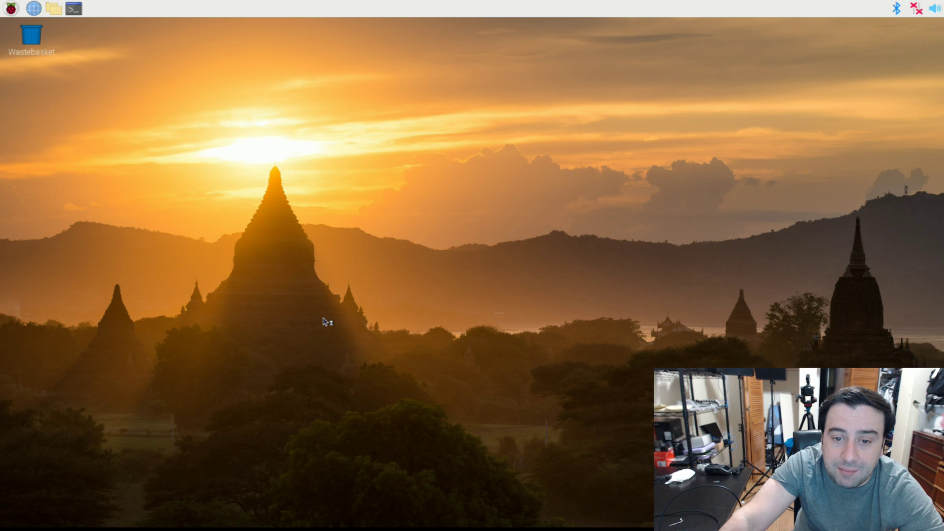
left_click(11, 8)
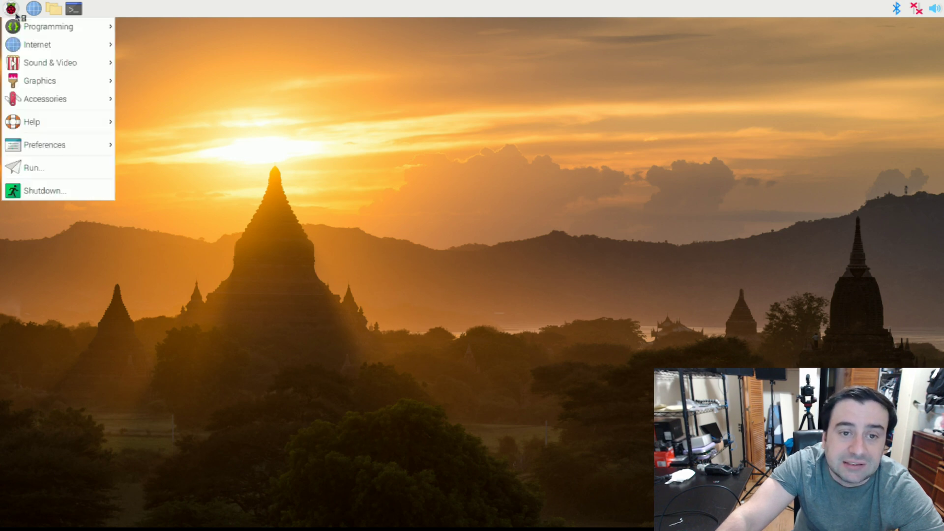
left_click(258, 209)
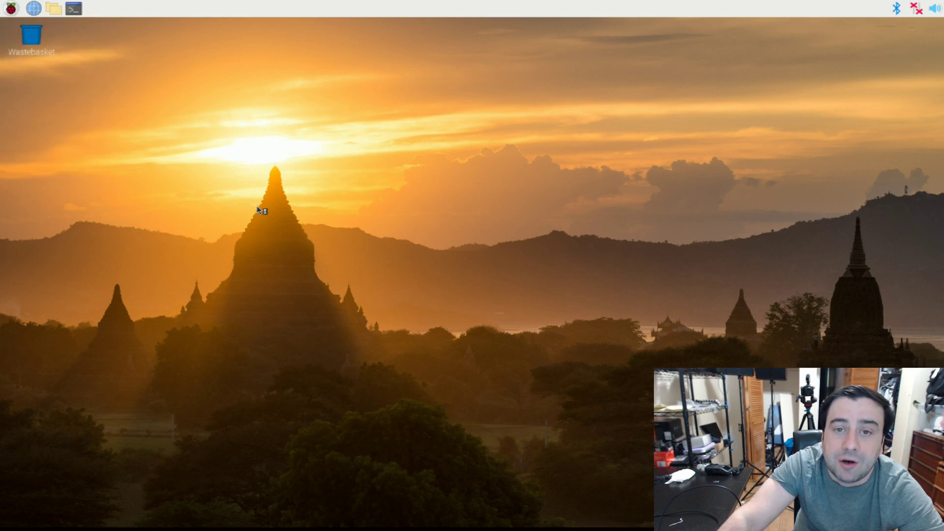